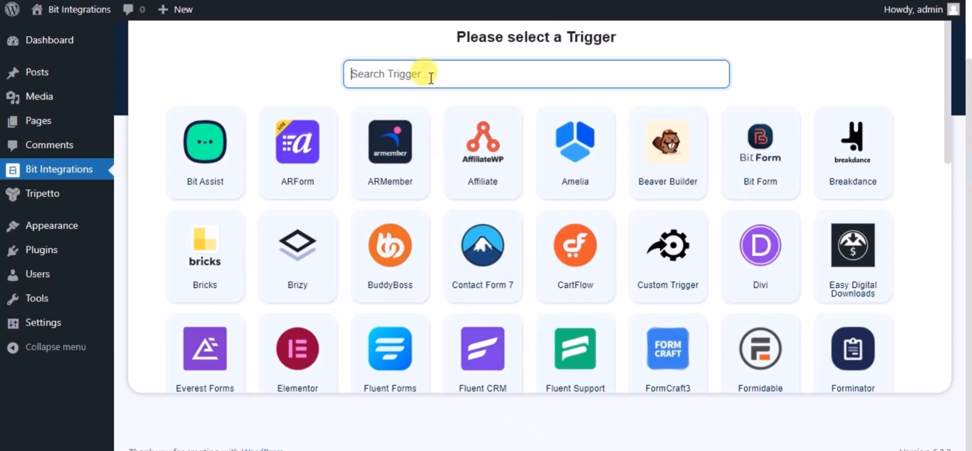
# Select Tripetto as the trigger, choose the form called Name, and continue to the action selection.
pyautogui.write('tri')
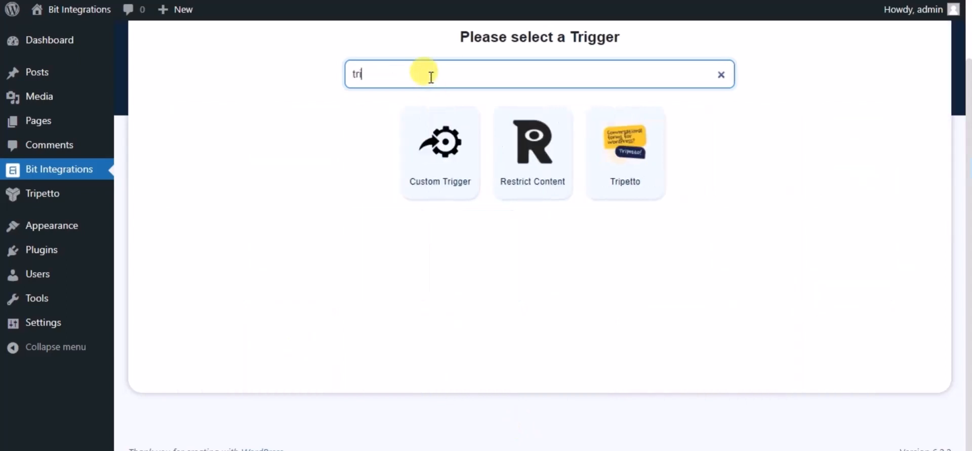
pyautogui.click(615, 165)
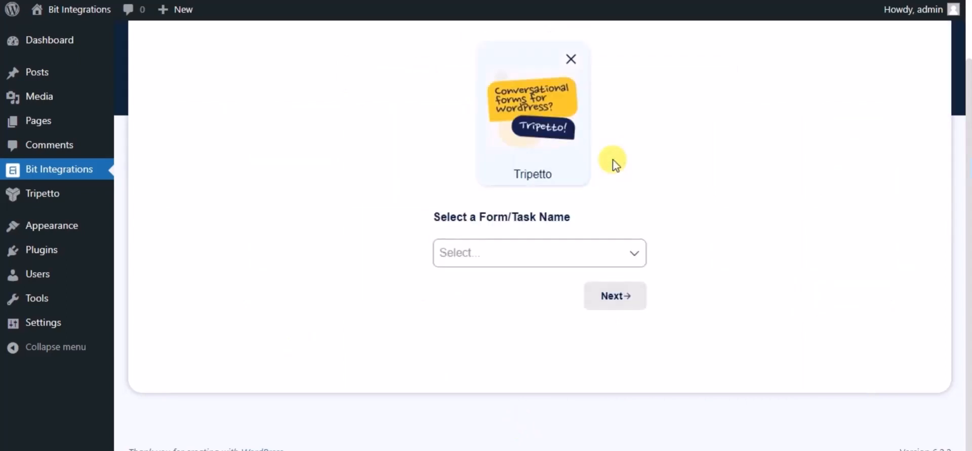
pyautogui.click(600, 249)
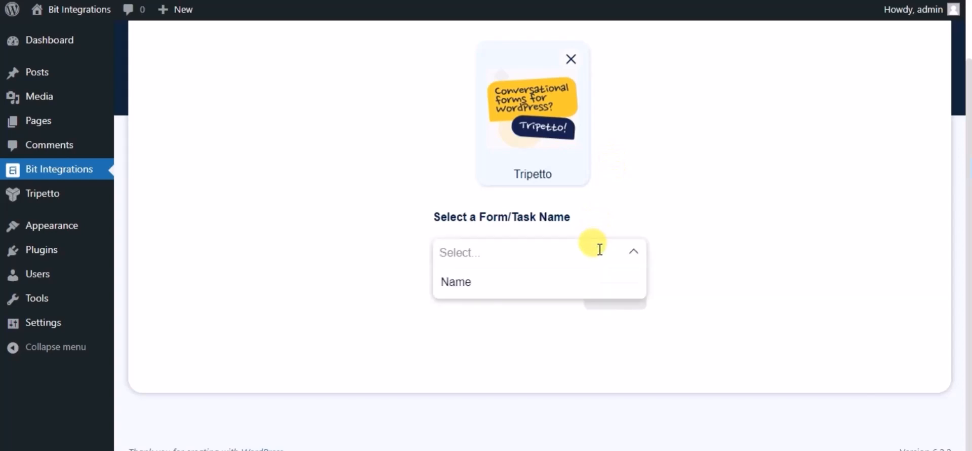
pyautogui.click(490, 284)
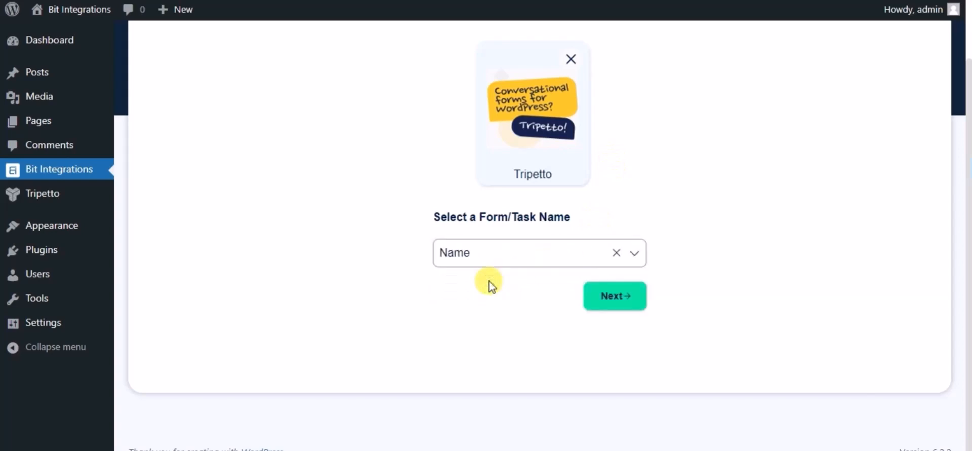
pyautogui.click(589, 303)
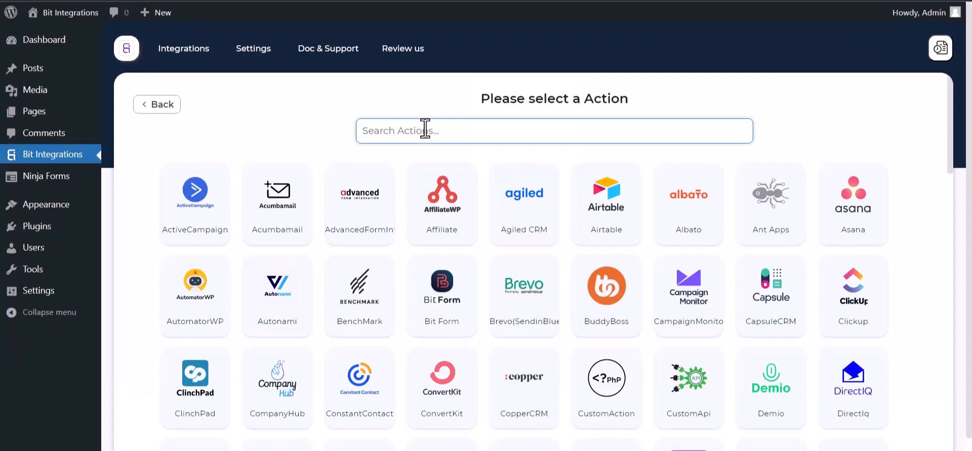
# Select Albato as the action and open the Albato dashboard from its integration settings.
pyautogui.write('al')
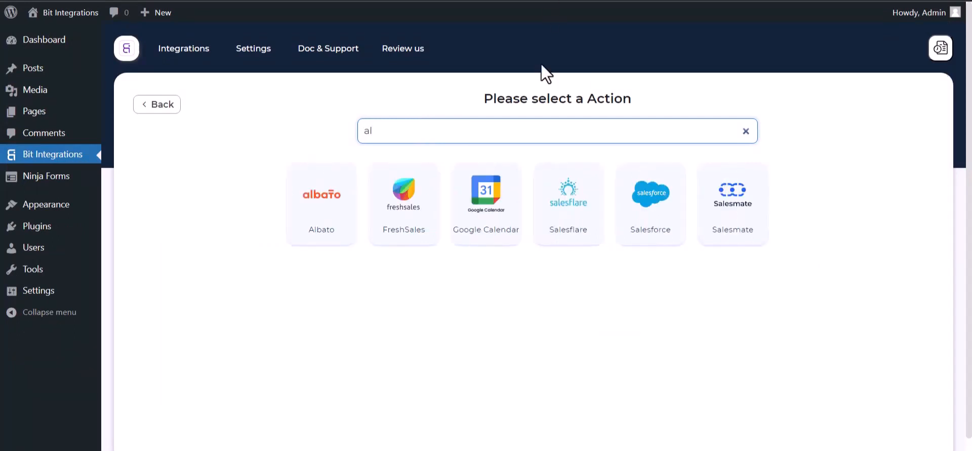
pyautogui.click(304, 184)
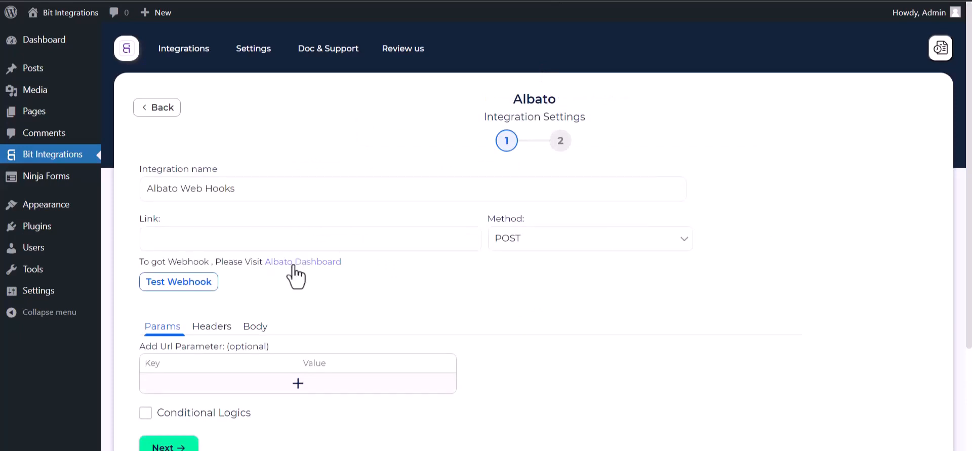
pyautogui.click(293, 264)
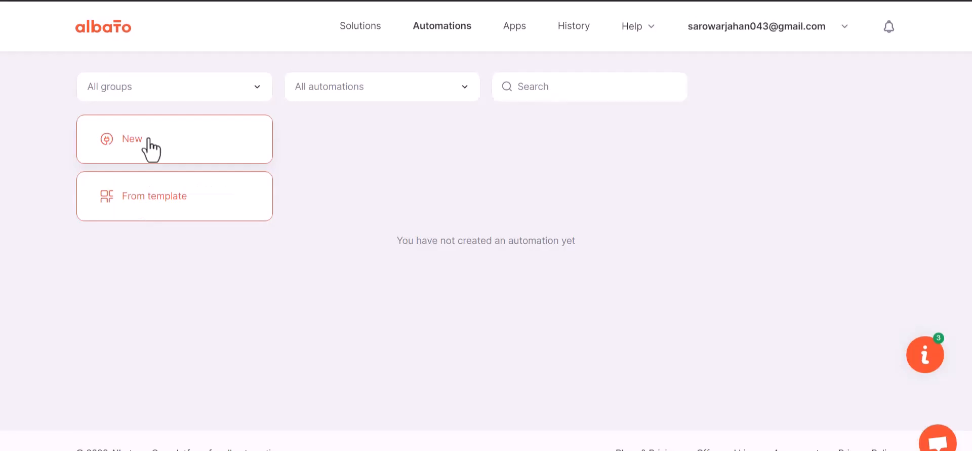
# Create a new automation in Albato and choose Webhook as the app that sends the data.
pyautogui.click(148, 139)
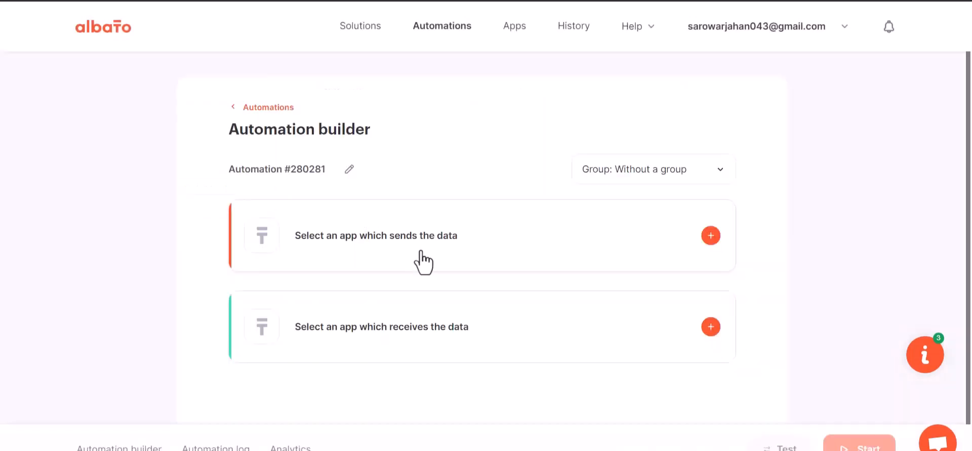
pyautogui.click(704, 235)
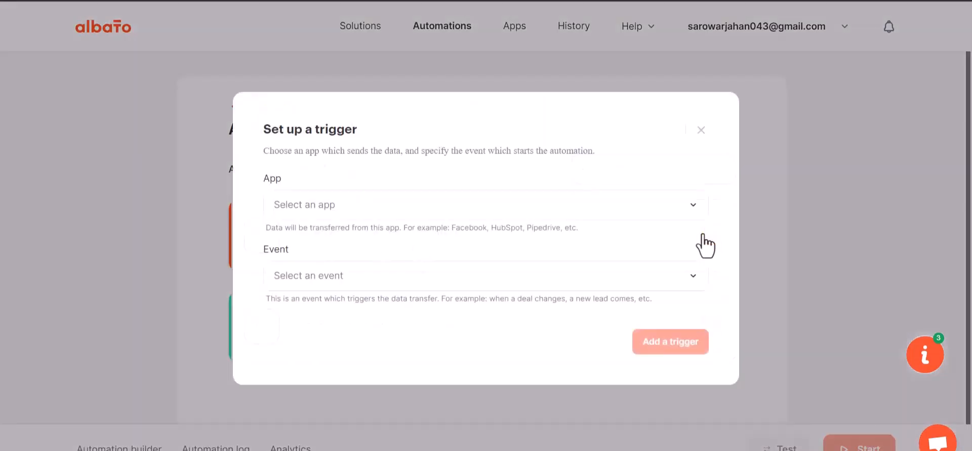
pyautogui.click(335, 212)
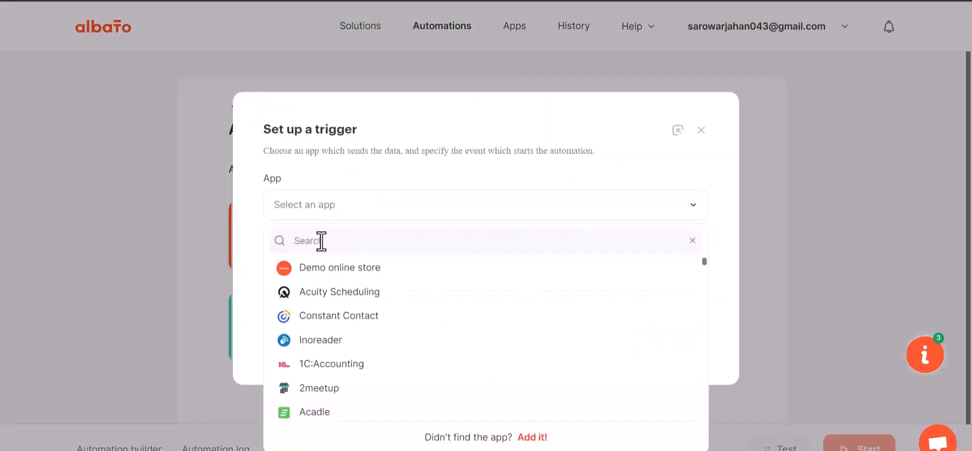
pyautogui.write('web')
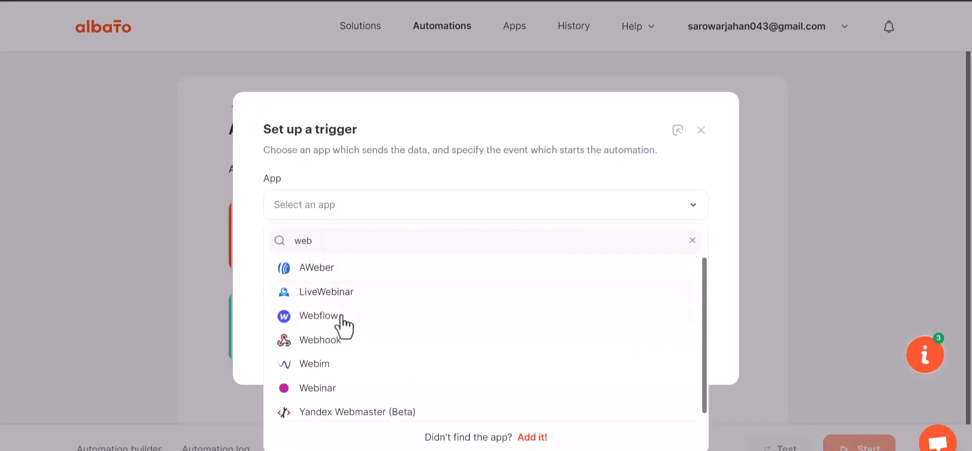
pyautogui.write('h')
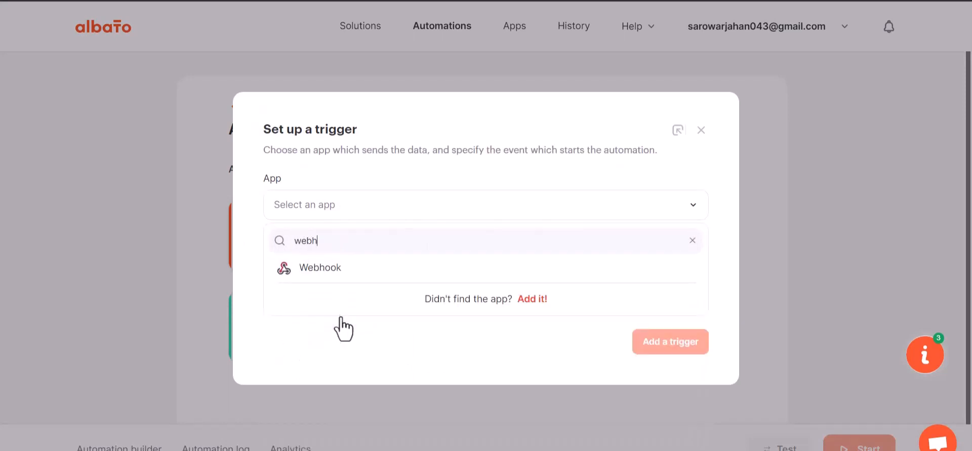
pyautogui.click(342, 269)
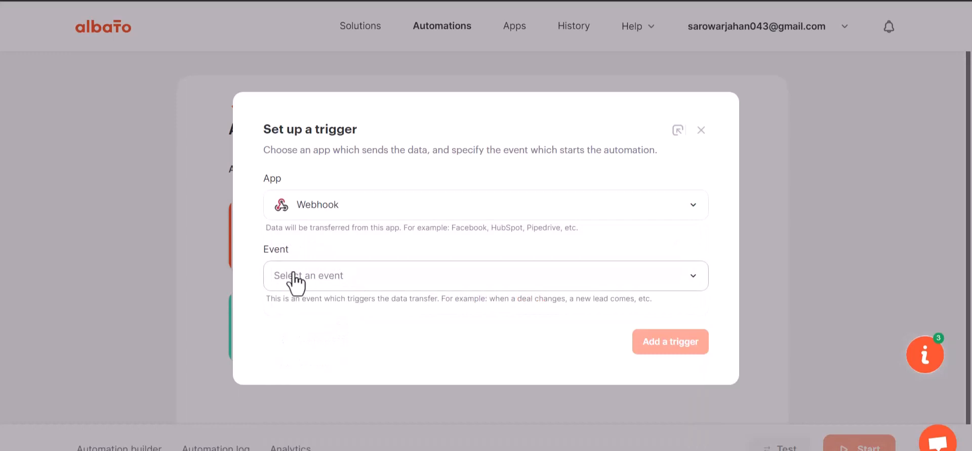
# Set the trigger event to Incoming webhook with the first My Account Webhook connection, and add the trigger.
pyautogui.click(333, 278)
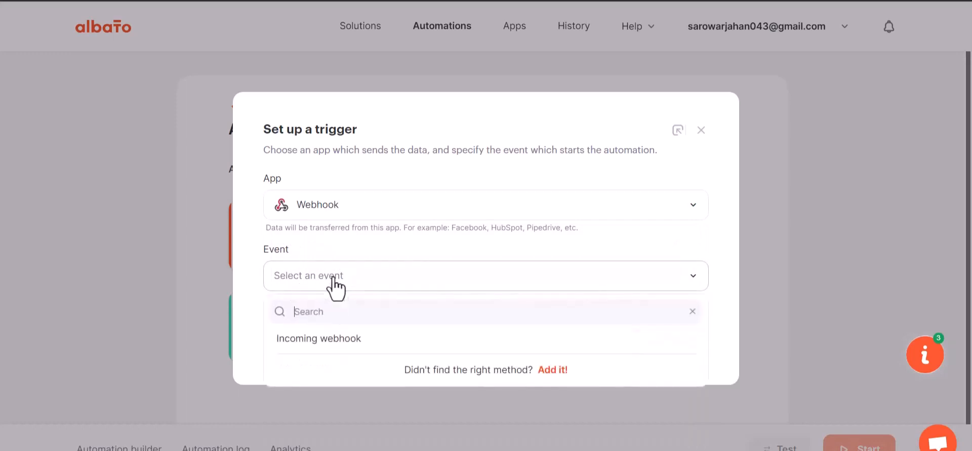
pyautogui.click(329, 350)
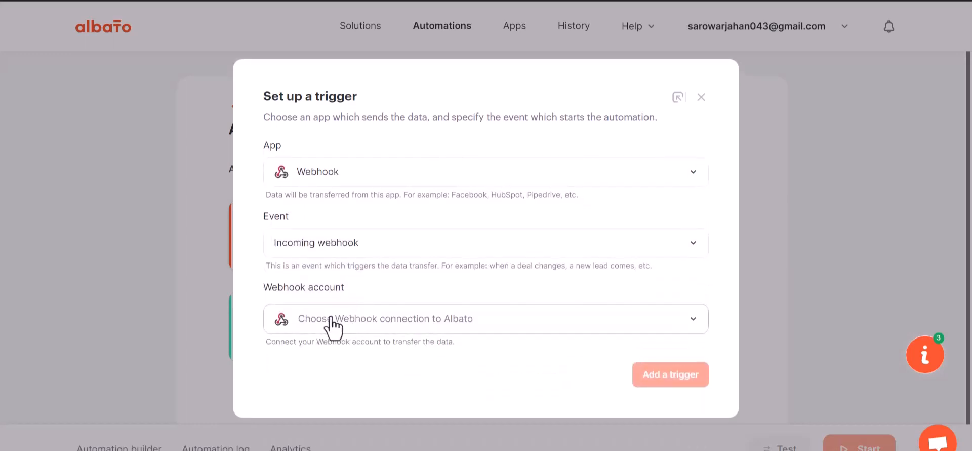
pyautogui.click(347, 329)
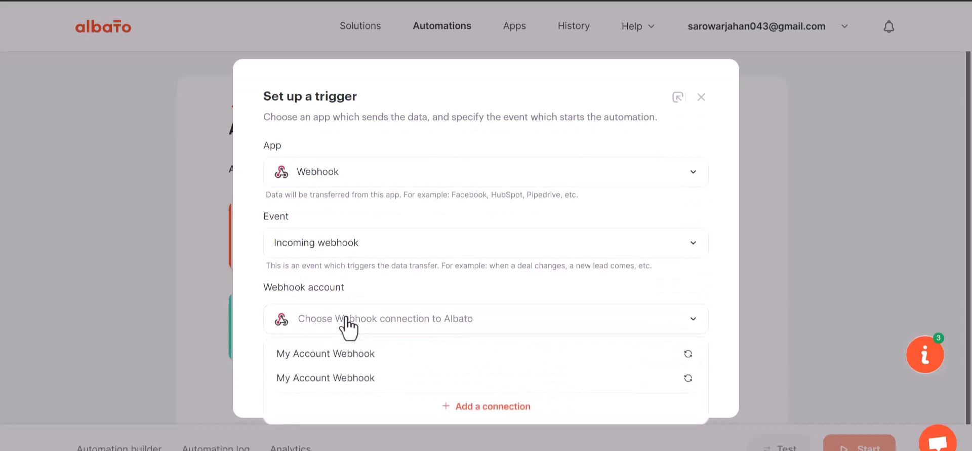
pyautogui.click(353, 357)
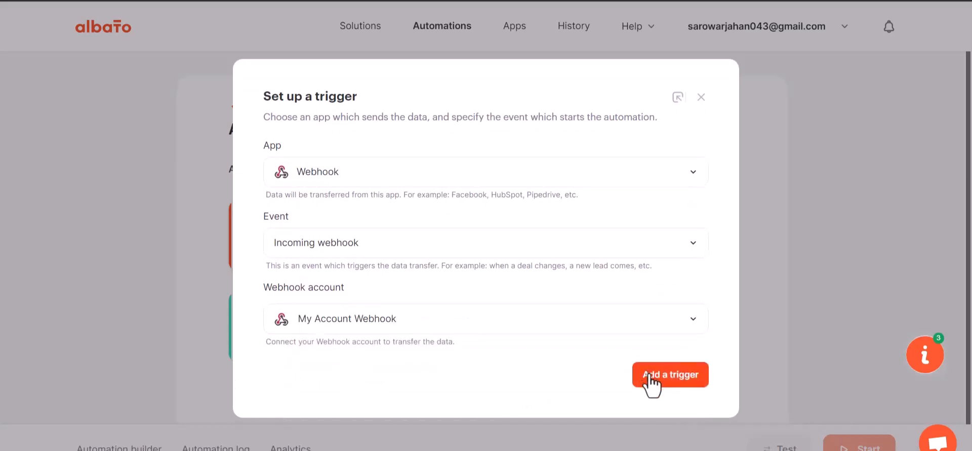
pyautogui.click(652, 379)
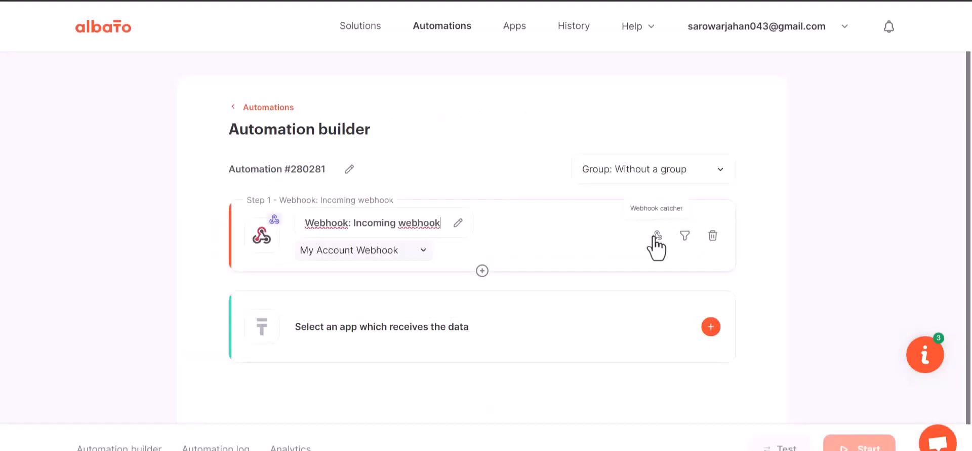
# Copy the webhook URL from the trigger's webhook catcher and start waiting for a webhook.
pyautogui.click(656, 236)
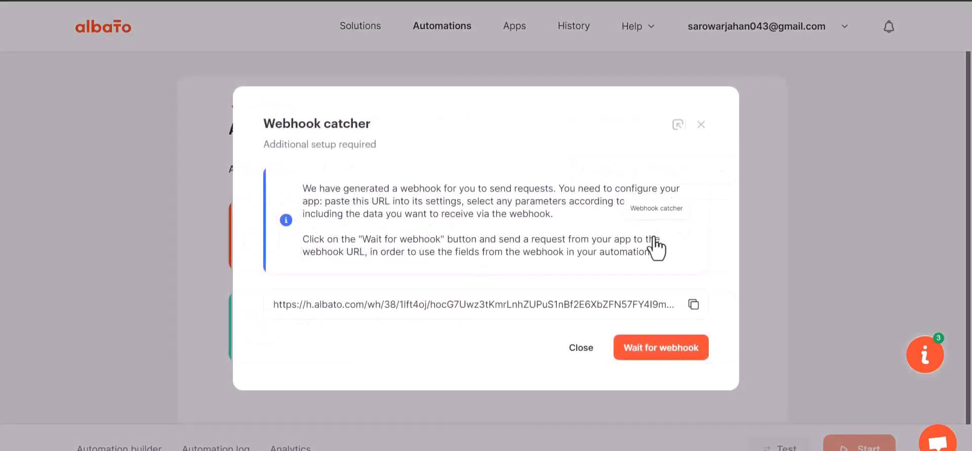
pyautogui.click(693, 303)
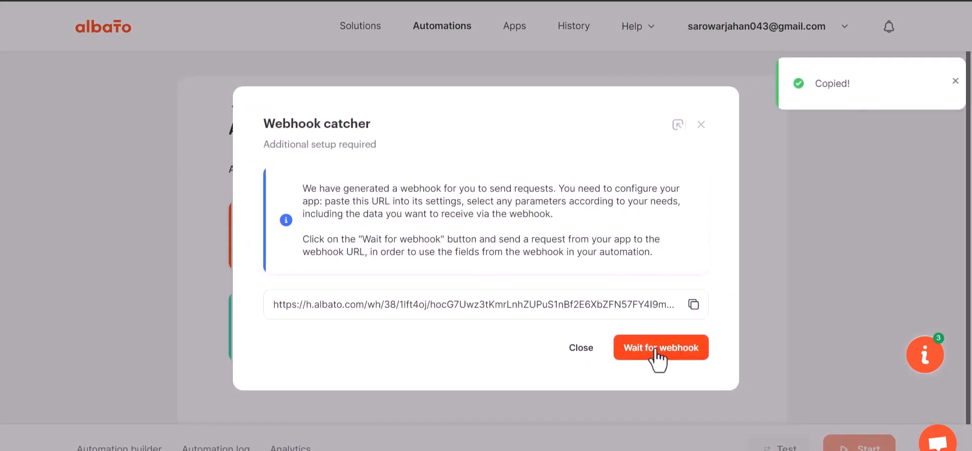
pyautogui.click(655, 349)
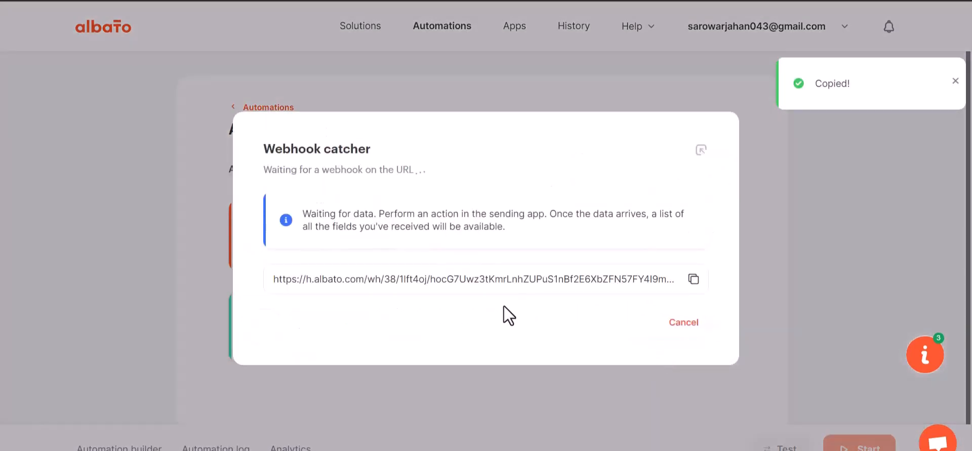
# Switch back to the Bit Integrations page and paste the copied webhook URL as the link.
pyautogui.click(247, 0)
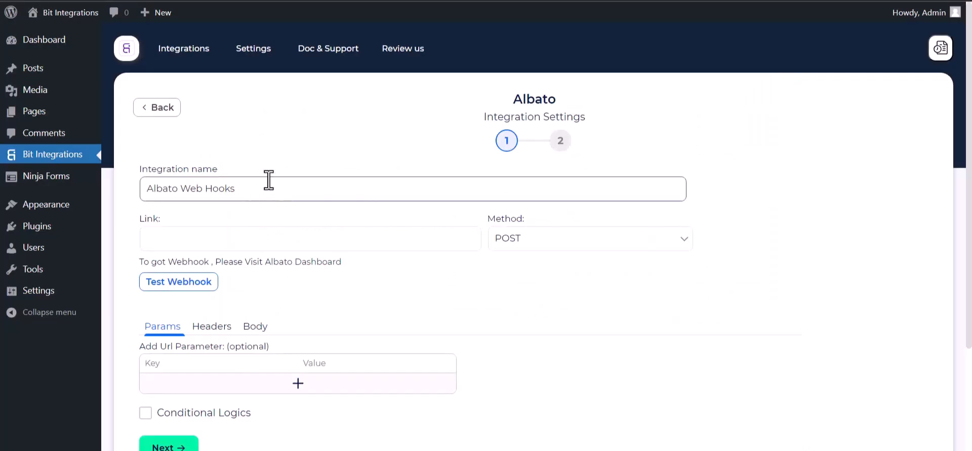
pyautogui.click(234, 247)
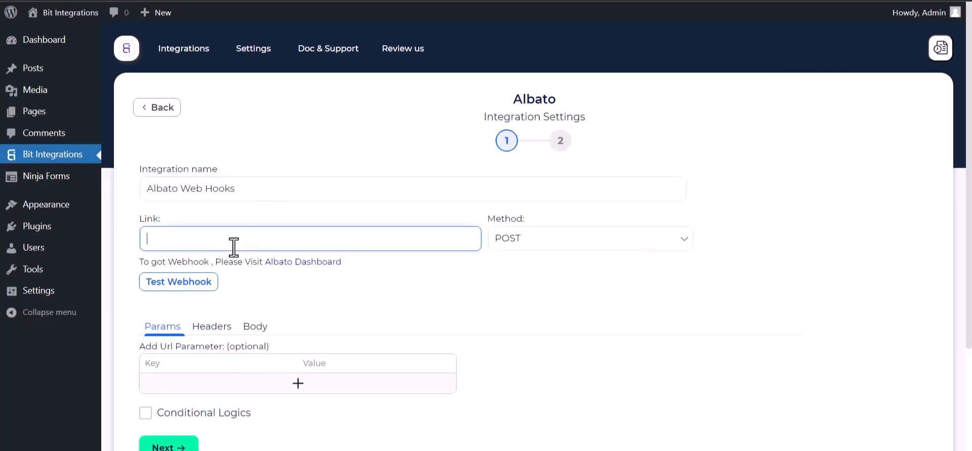
pyautogui.hotkey('ctrl', 'v')
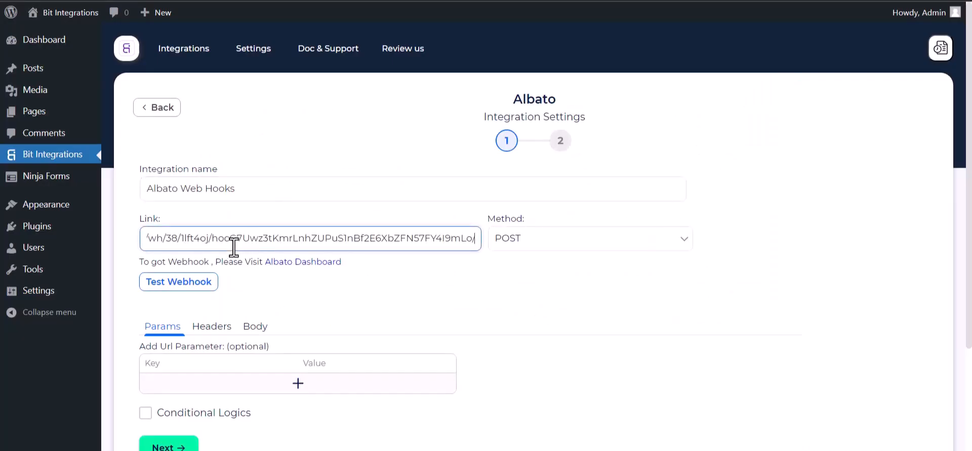
# Set the request body to send all data with the application/json content type, and test the webhook.
pyautogui.click(255, 326)
pyautogui.click(165, 360)
pyautogui.scroll(-1, 233, 362)
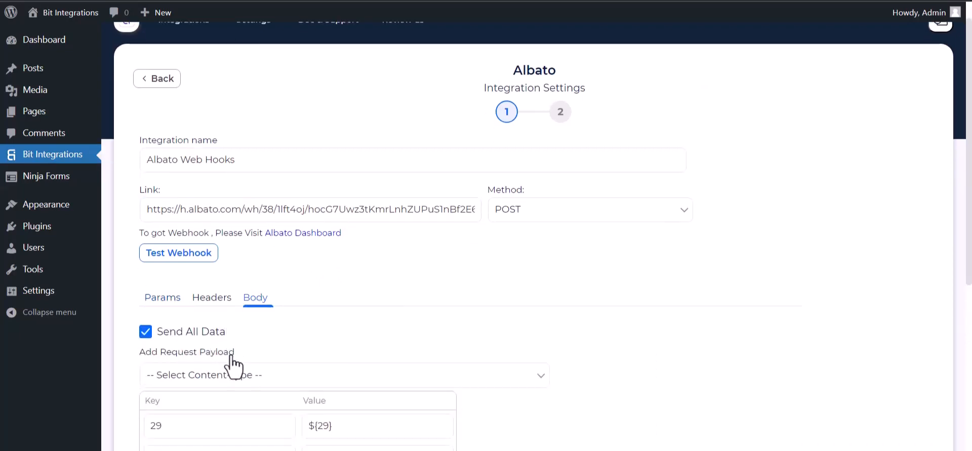
pyautogui.scroll(-3, 234, 364)
pyautogui.click(272, 287)
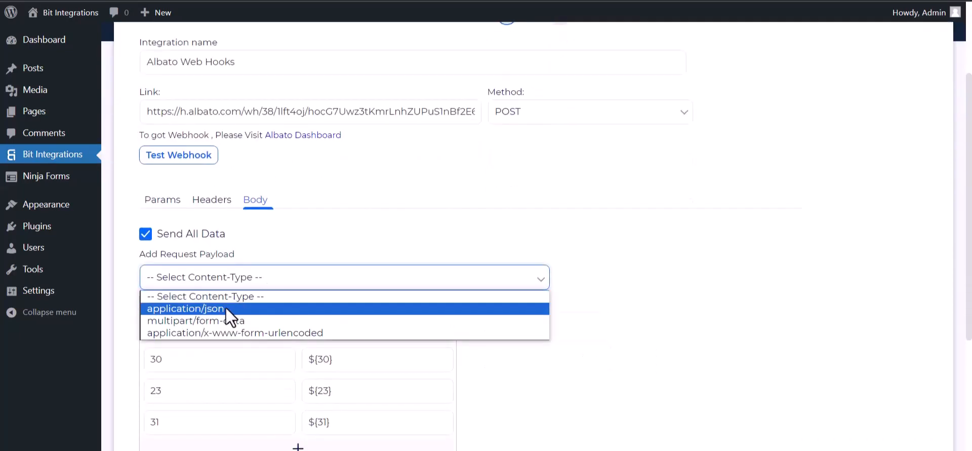
pyautogui.click(202, 310)
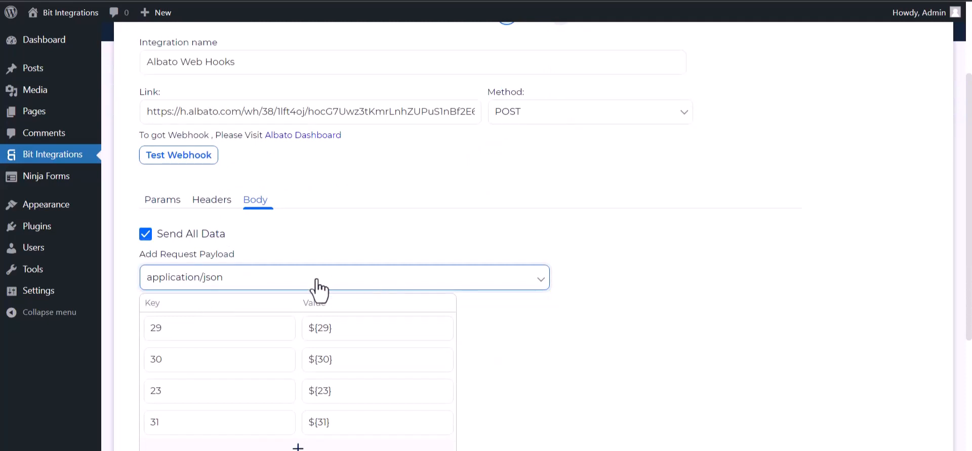
pyautogui.scroll(2, 231, 216)
pyautogui.click(194, 226)
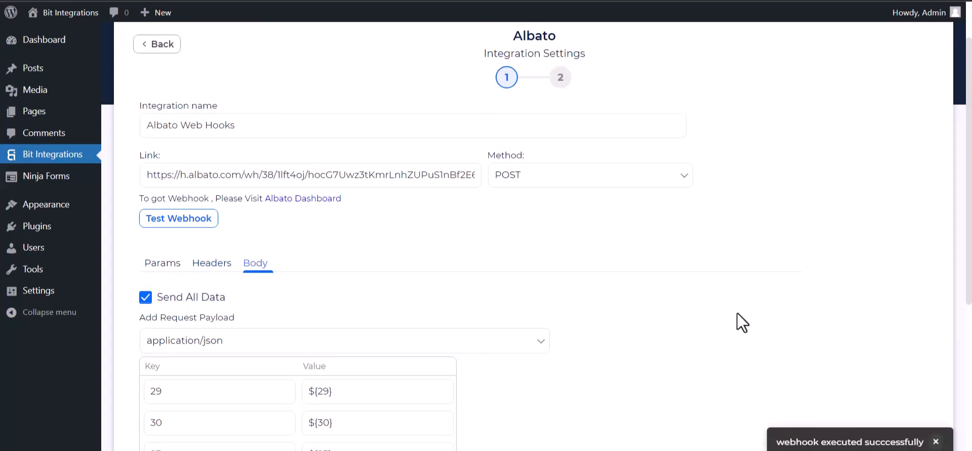
pyautogui.scroll(-5, 145, 291)
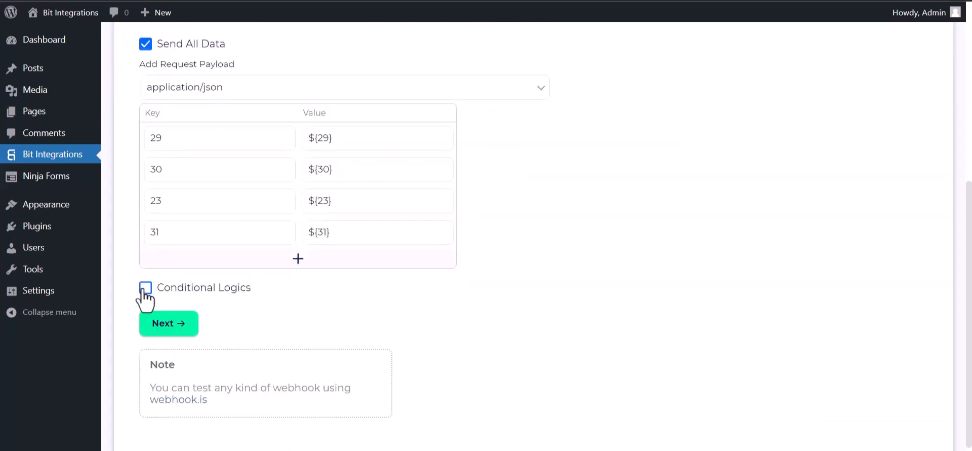
pyautogui.click(146, 288)
pyautogui.scroll(-1, 260, 341)
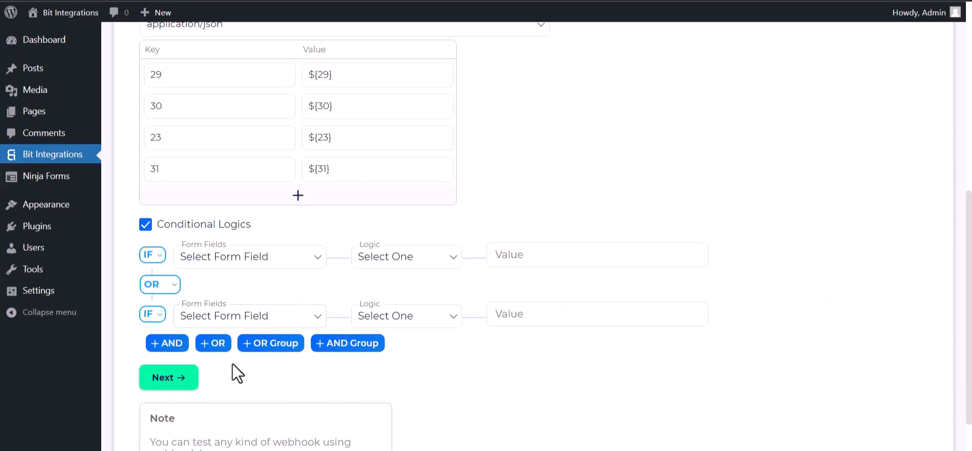
pyautogui.click(149, 226)
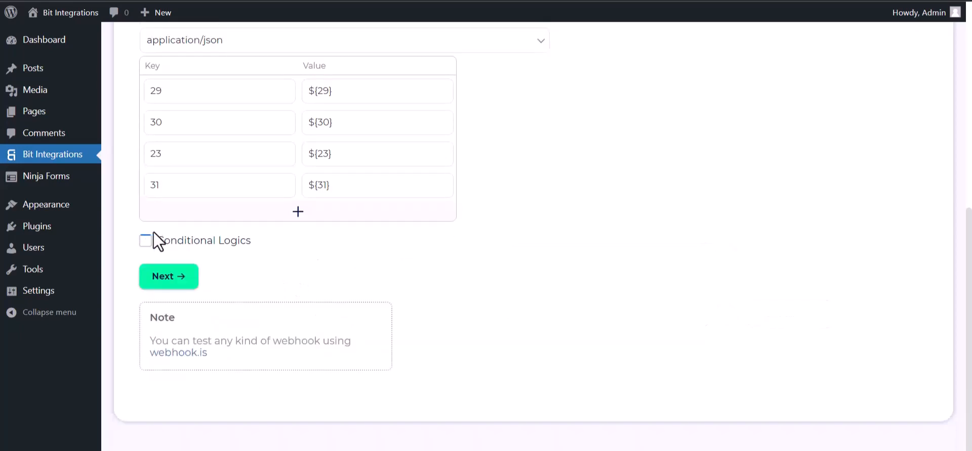
# Continue from the Albato integration settings to the second stage and return to the Albato automation builder.
pyautogui.click(171, 279)
pyautogui.click(502, 198)
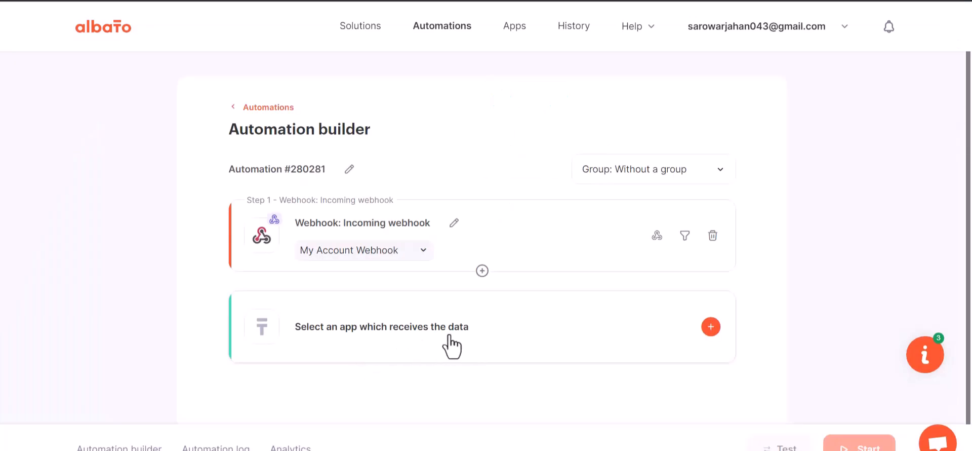
# Choose MailChimp as the app that receives the data, with the action Add subscriber to the list.
pyautogui.click(499, 344)
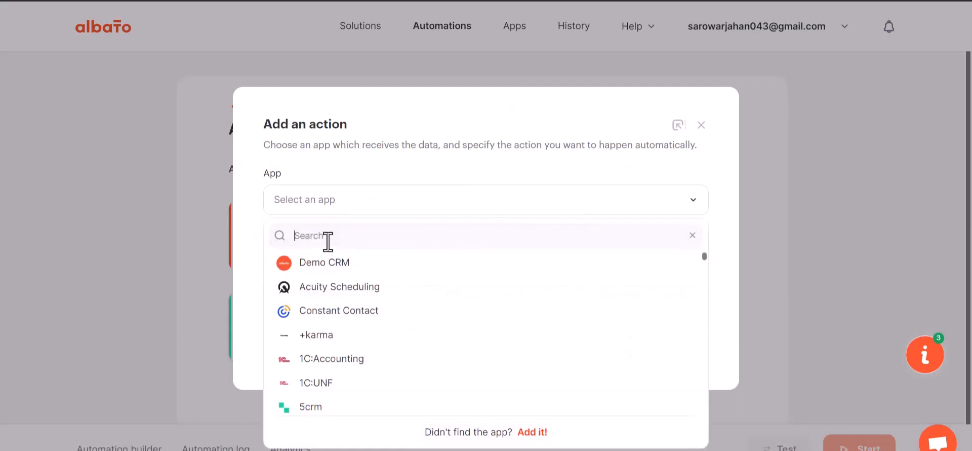
pyautogui.write('mail')
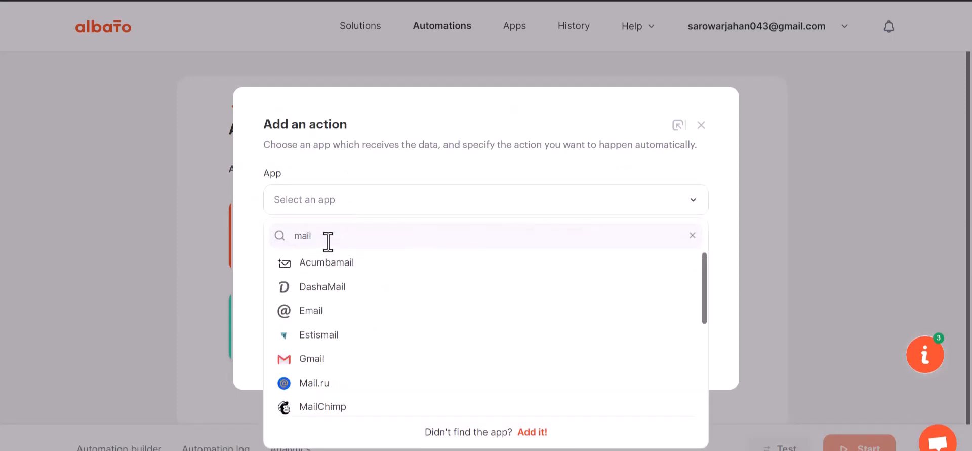
pyautogui.write('c')
pyautogui.click(329, 264)
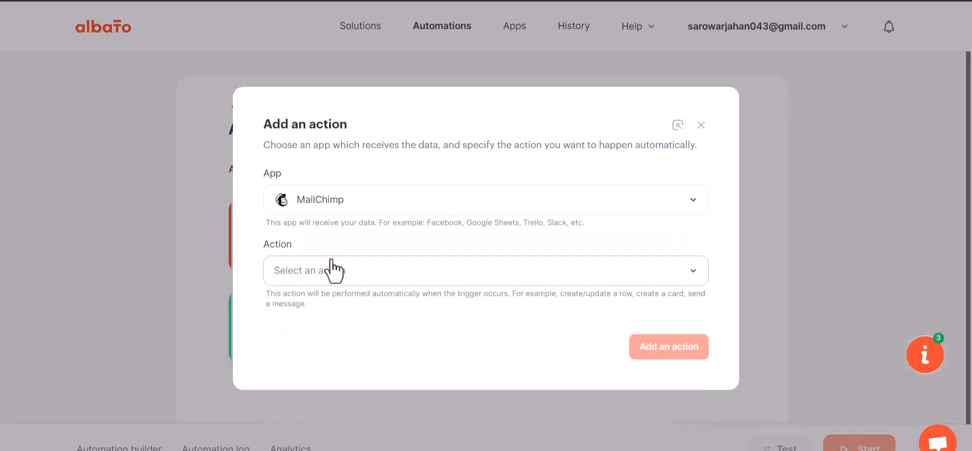
pyautogui.click(347, 278)
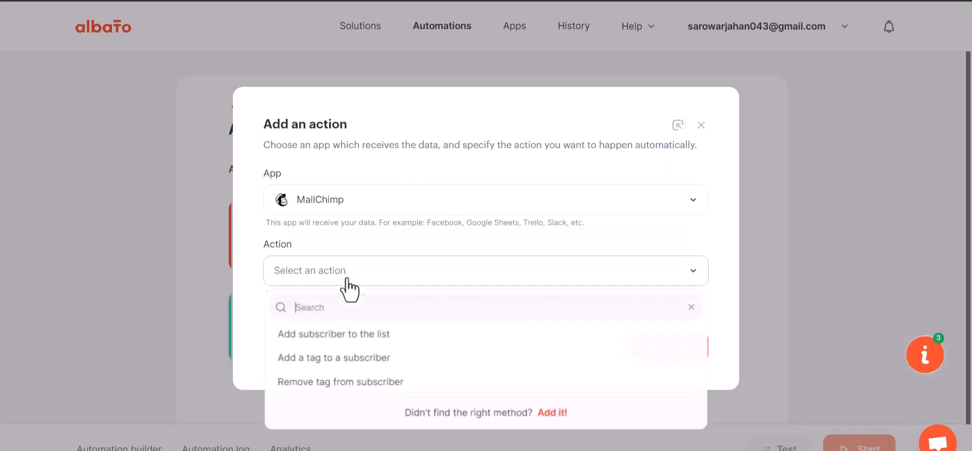
pyautogui.click(375, 333)
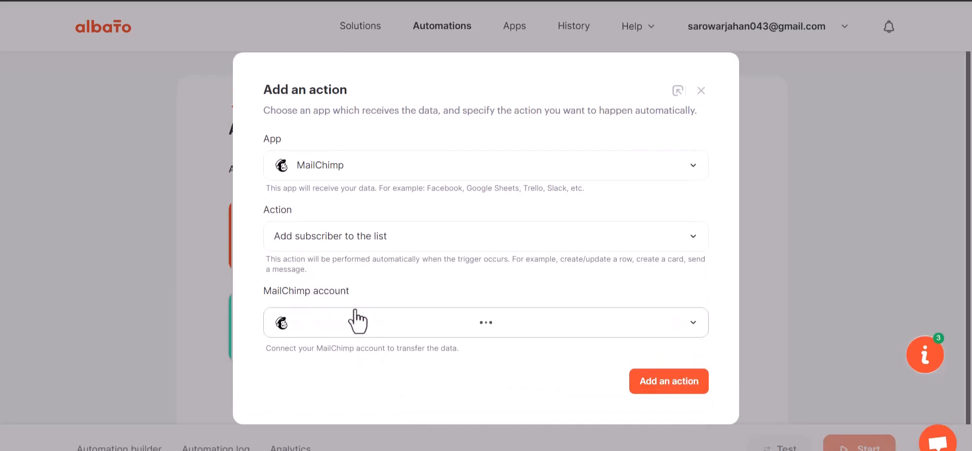
# Add a new MailChimp connection, logging in with the account username and password and allowing Albato access.
pyautogui.click(418, 297)
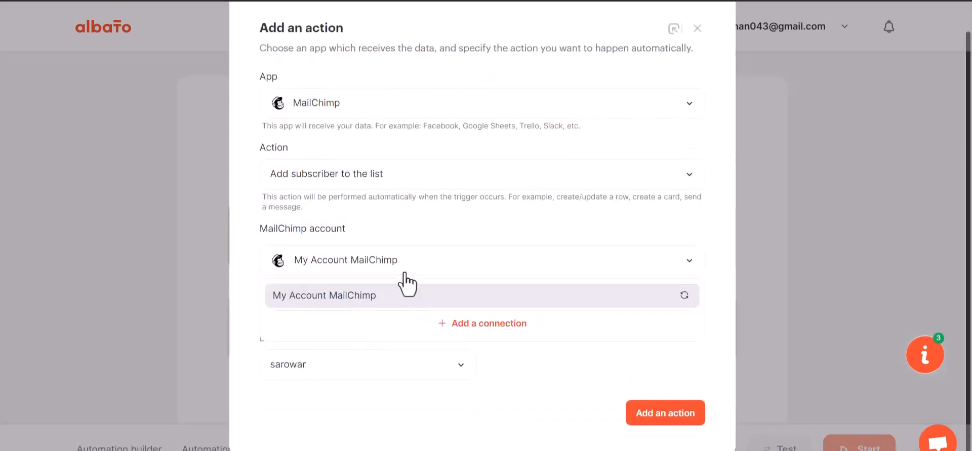
pyautogui.click(467, 327)
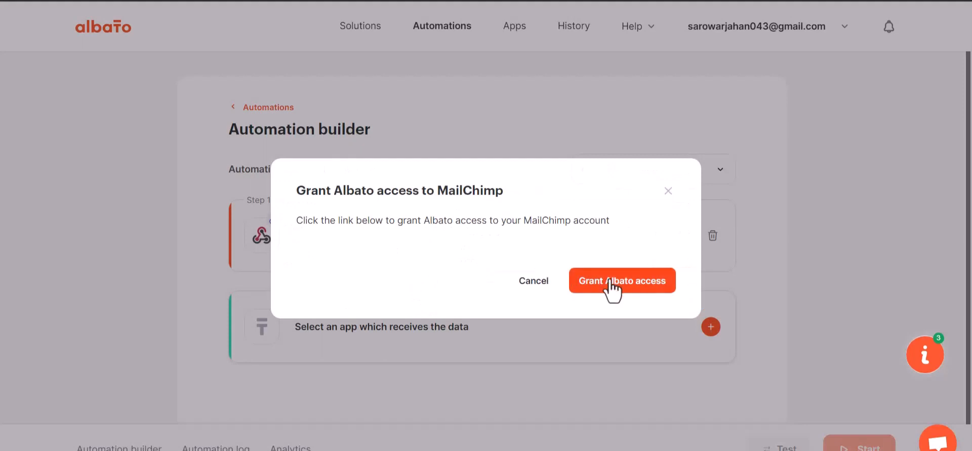
pyautogui.click(610, 283)
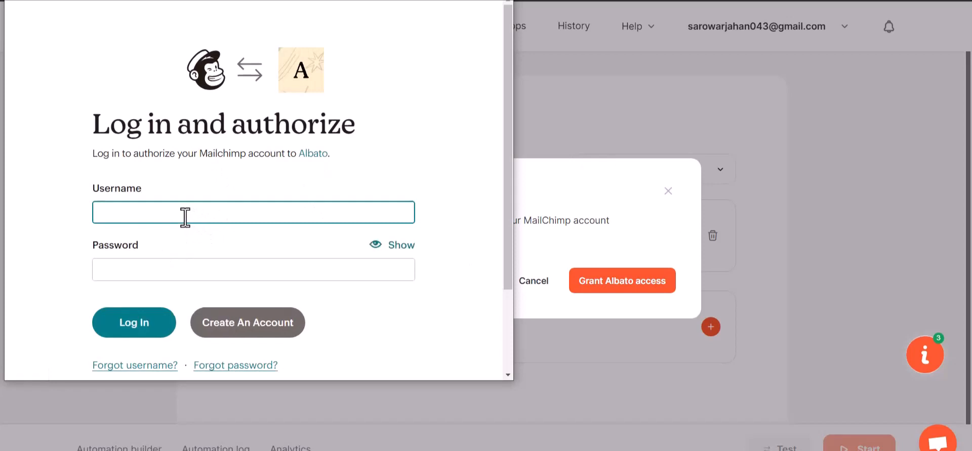
pyautogui.click(162, 317)
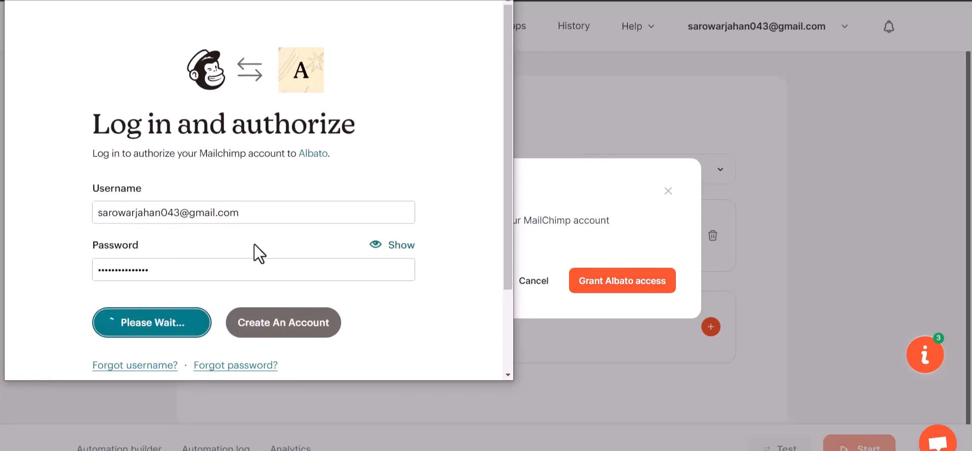
pyautogui.scroll(-2, 248, 253)
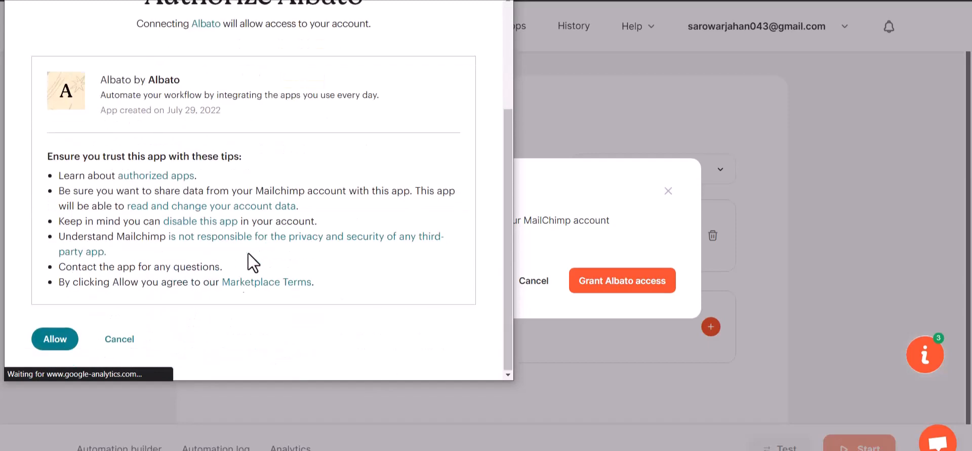
pyautogui.click(72, 338)
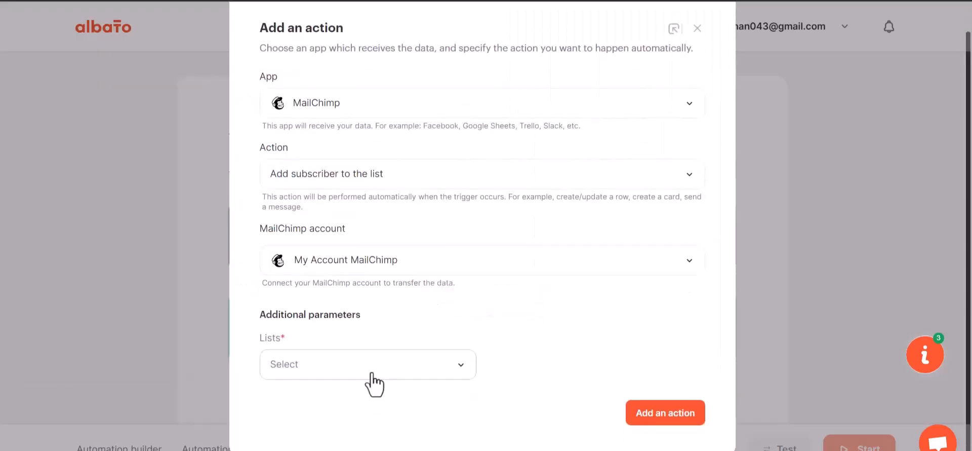
# Select the subscriber list under the additional parameters and add the MailChimp action.
pyautogui.click(371, 374)
pyautogui.click(333, 427)
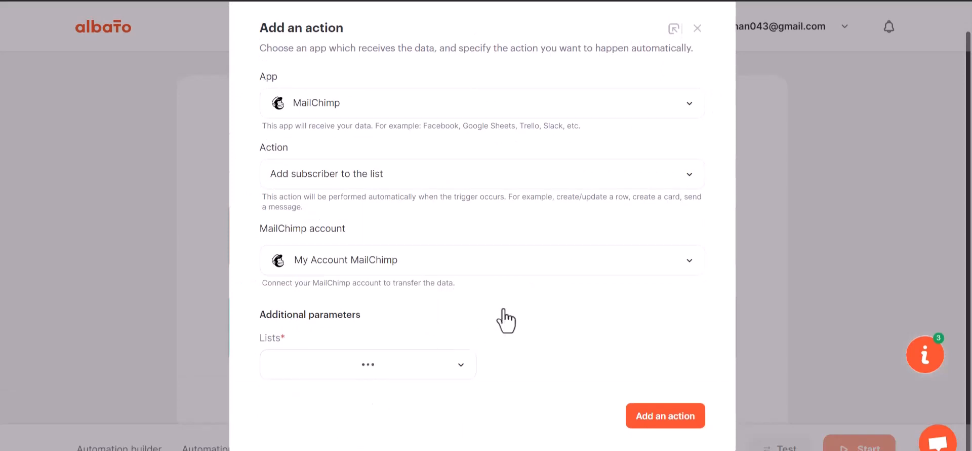
pyautogui.click(668, 413)
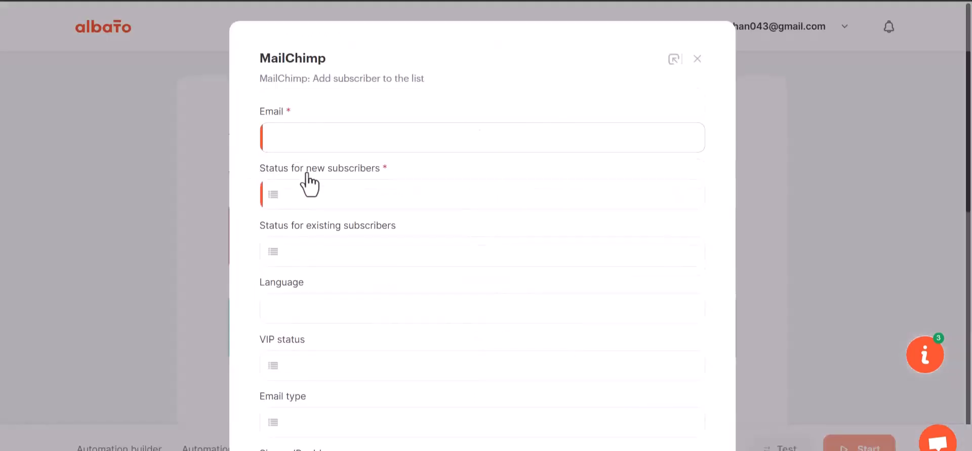
# Map the Email field to webhook value 23 and set the status for new subscribers to Subscribed.
pyautogui.click(338, 145)
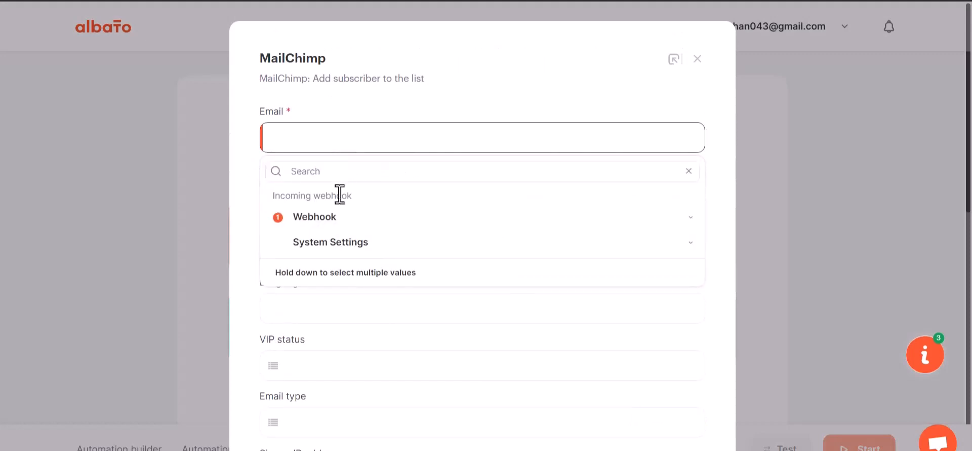
pyautogui.click(339, 220)
pyautogui.click(317, 340)
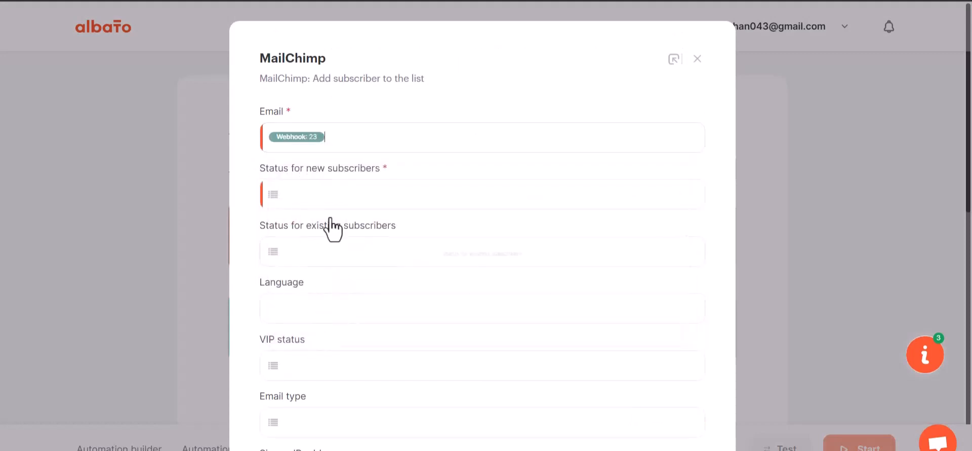
pyautogui.scroll(-1, 334, 282)
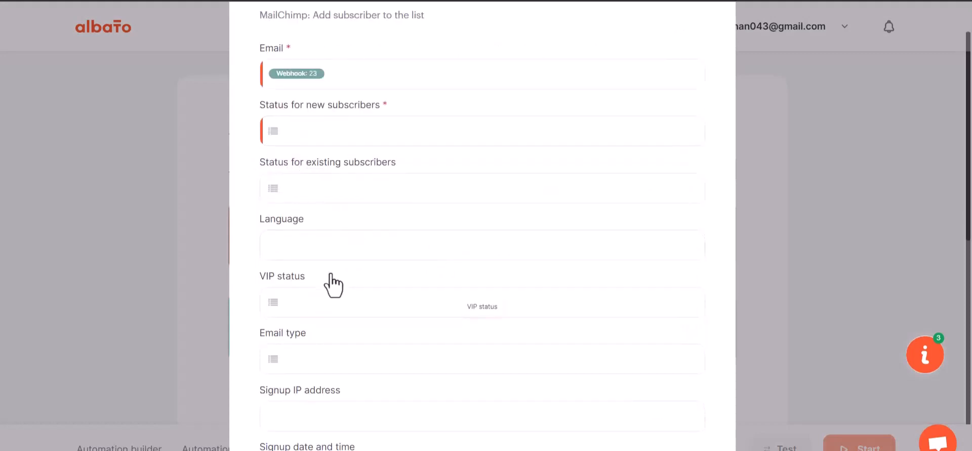
pyautogui.scroll(-1, 333, 286)
pyautogui.click(334, 70)
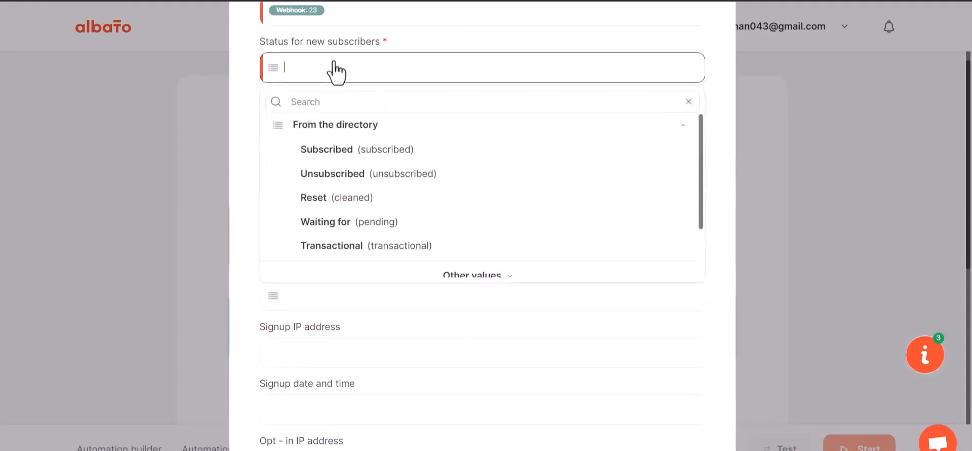
pyautogui.click(340, 159)
# Map First Name to webhook value 29 and Last Name to webhook value 30.
pyautogui.scroll(-6, 364, 268)
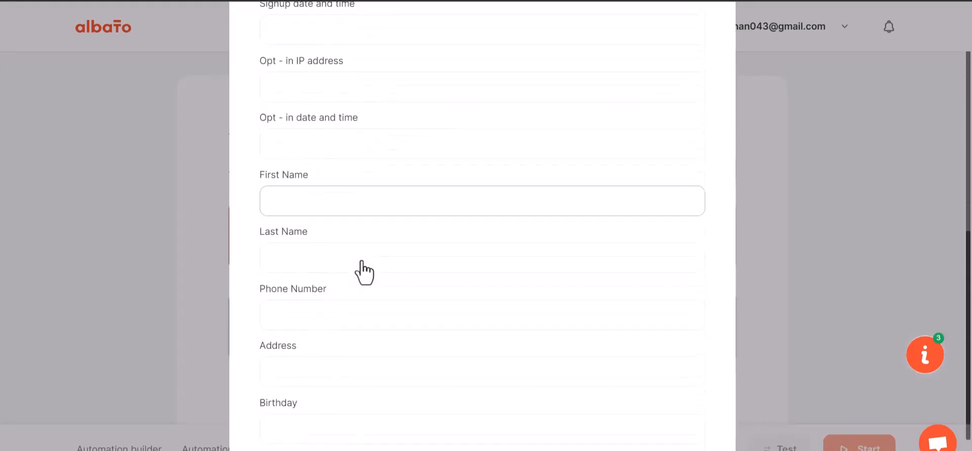
pyautogui.click(320, 200)
pyautogui.click(329, 294)
pyautogui.scroll(-1, 316, 400)
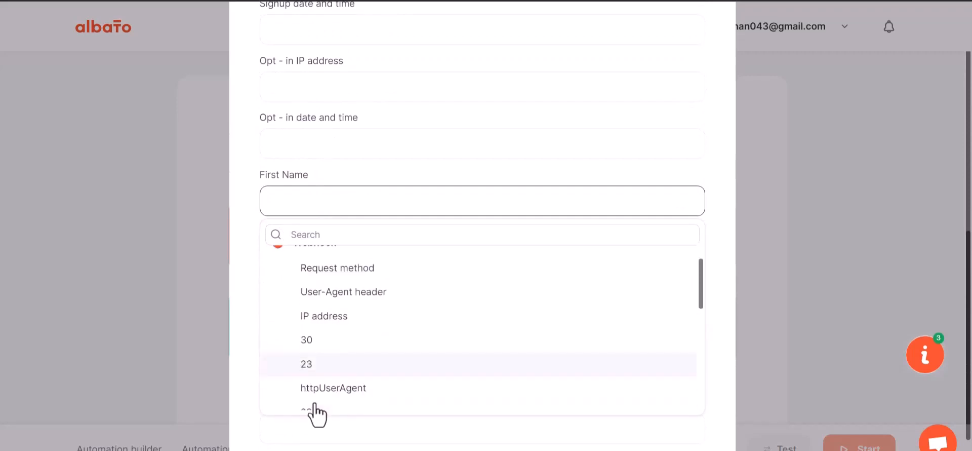
pyautogui.scroll(-1, 317, 412)
pyautogui.click(314, 388)
pyautogui.click(321, 259)
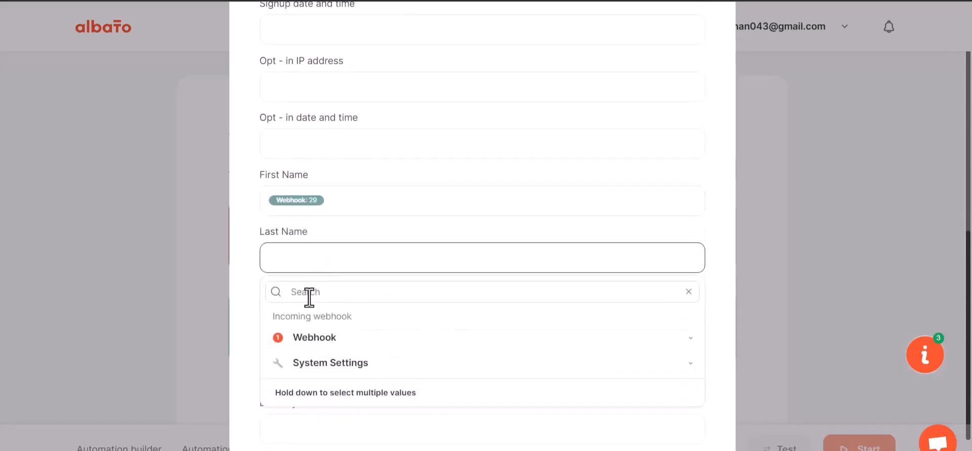
pyautogui.click(312, 337)
pyautogui.click(326, 430)
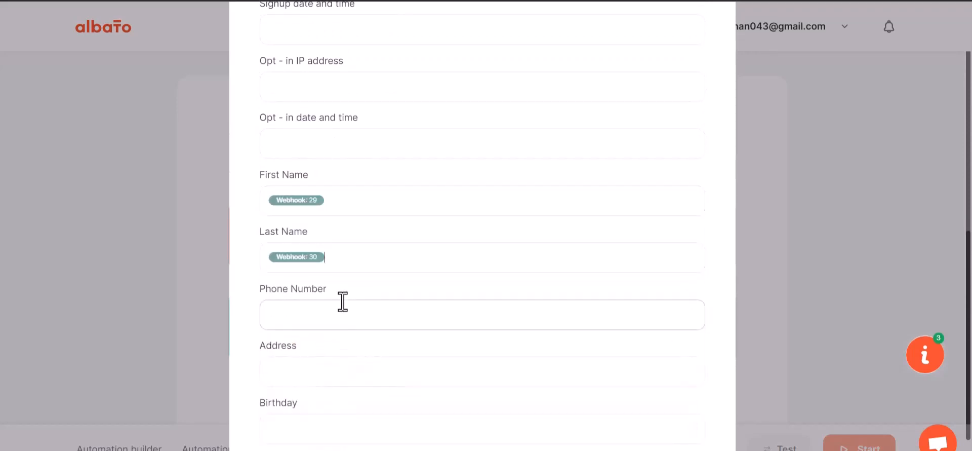
# Map Phone Number to webhook value 31 and save the MailChimp action.
pyautogui.scroll(-1, 343, 301)
pyautogui.click(332, 255)
pyautogui.click(319, 331)
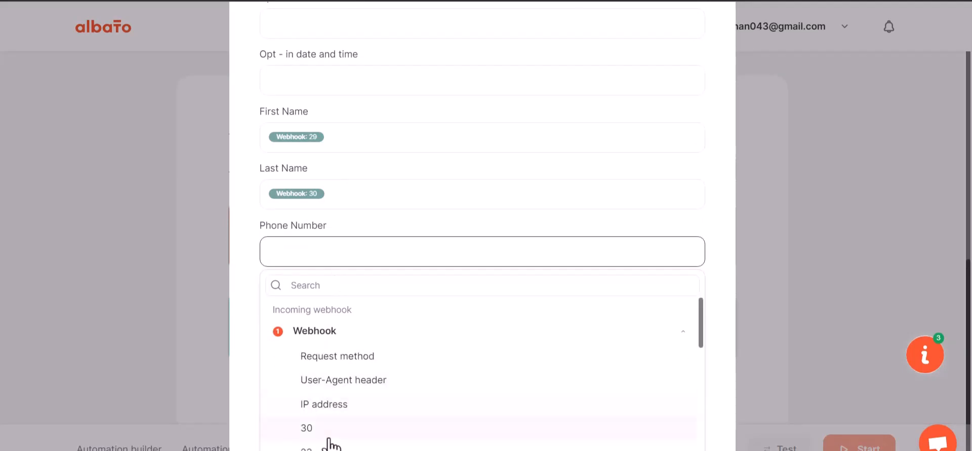
pyautogui.scroll(-3, 327, 445)
pyautogui.click(317, 359)
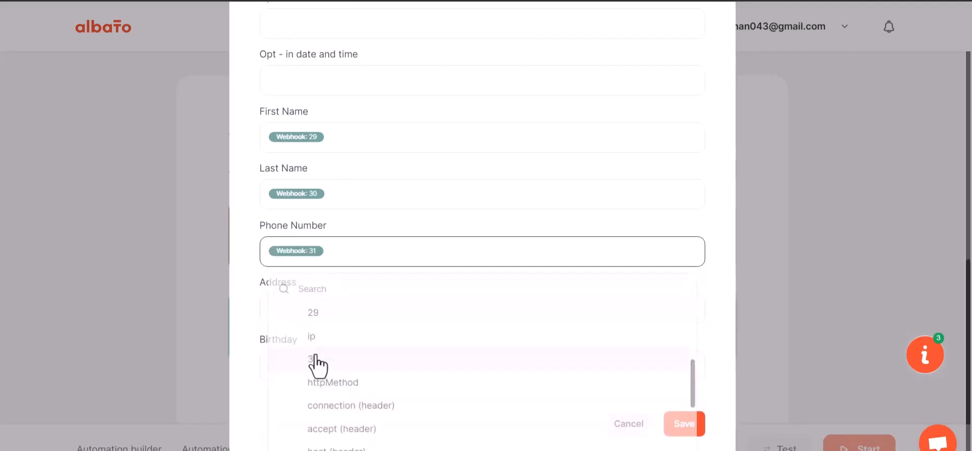
pyautogui.scroll(-1, 536, 377)
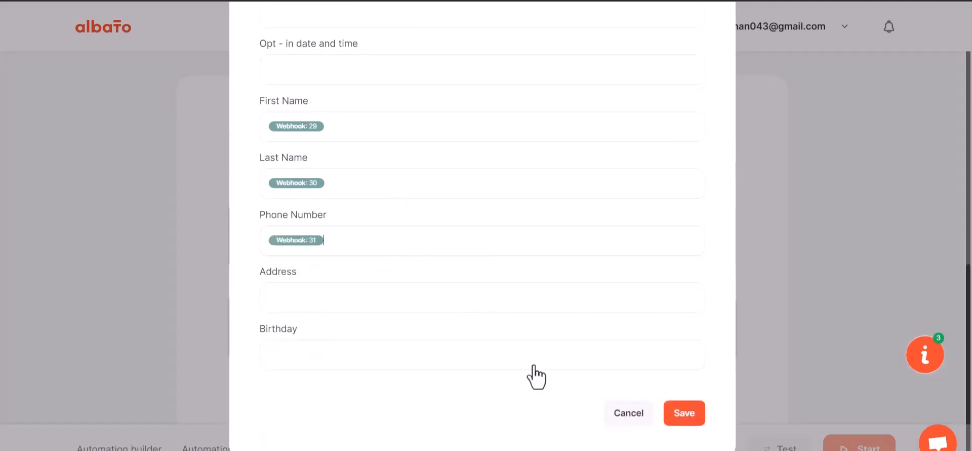
pyautogui.click(676, 419)
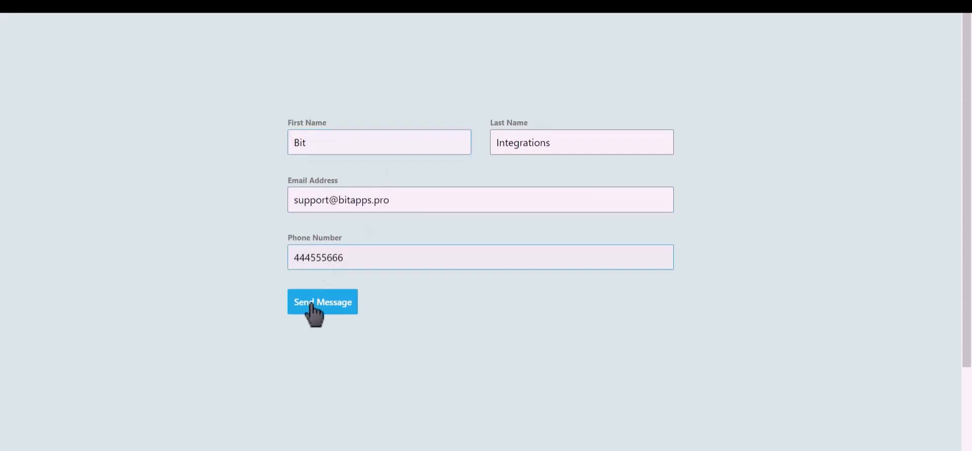
# Submit the filled-in contact form to send test data through the integration.
pyautogui.click(332, 306)
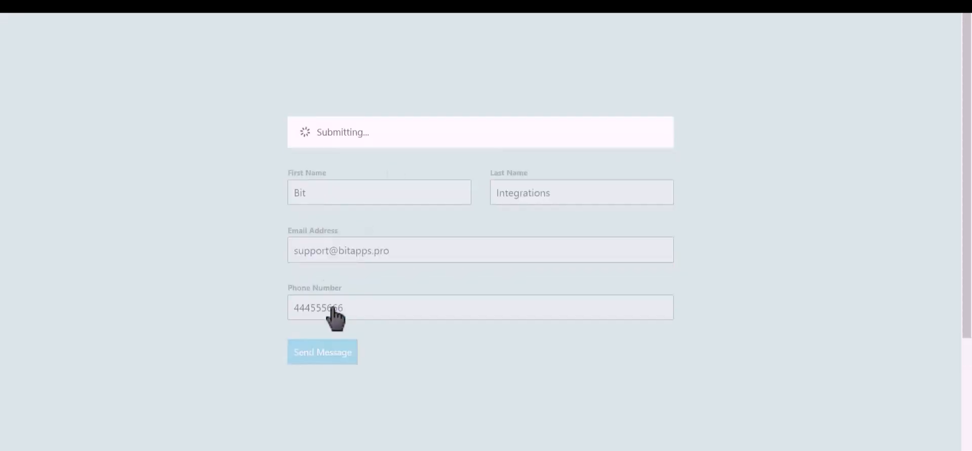